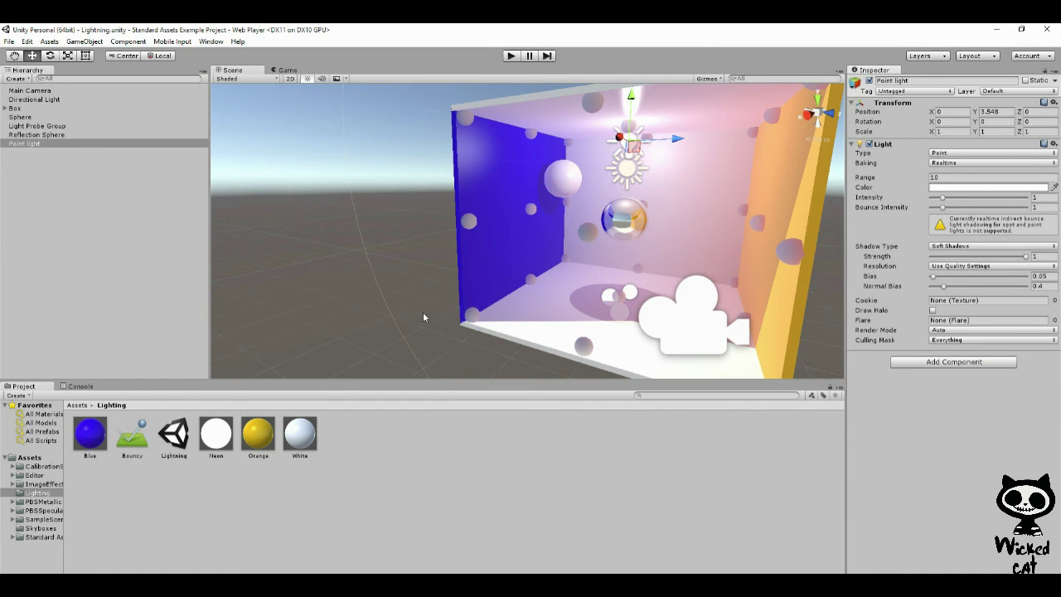
- Run the scene to preview the bouncing sphere in the box lit by the point light, and stop playback
key("alt")
left_click_drag(416, 313, 462, 325, "alt")
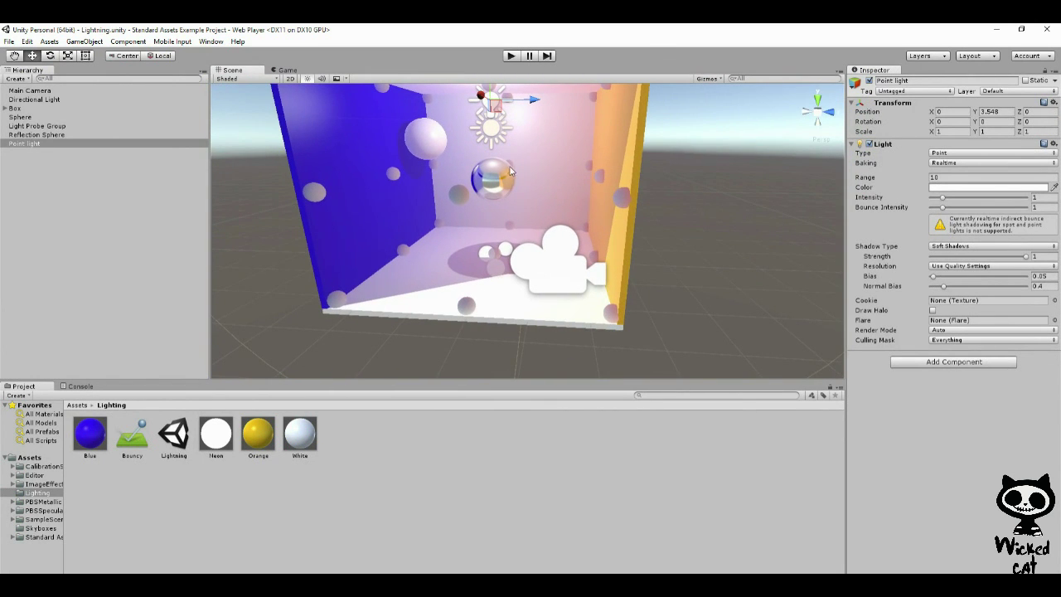
left_click(512, 55)
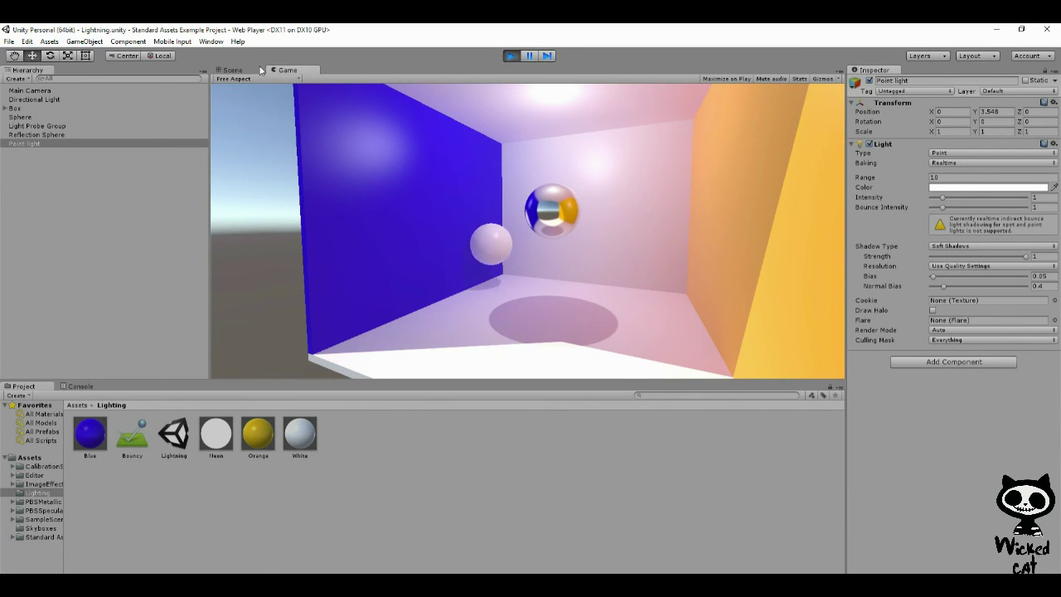
left_click(511, 56)
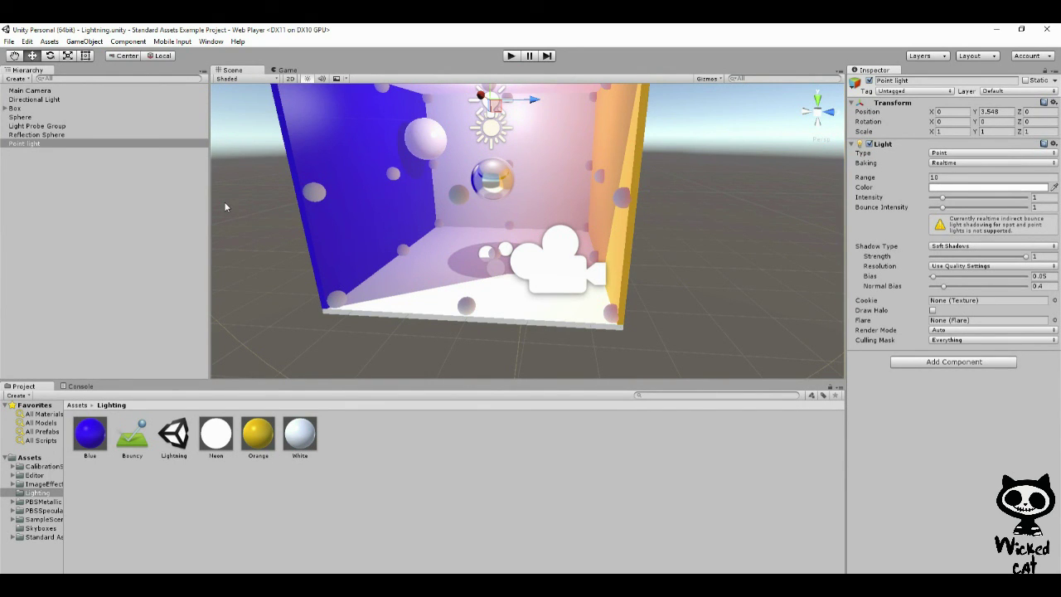
- Delete the Point light object from the scene
left_click(27, 144)
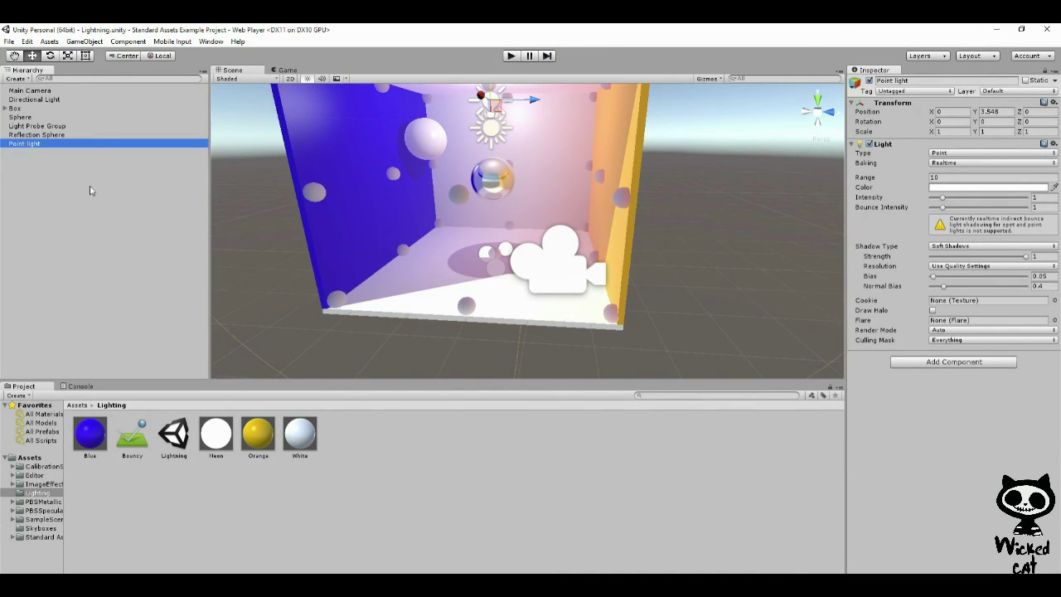
key("Delete")
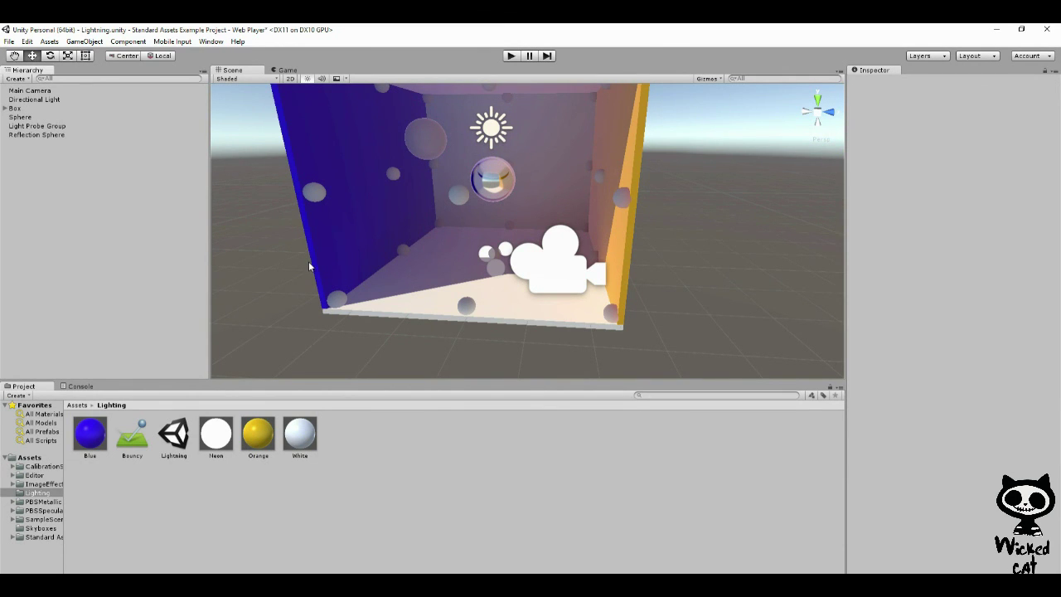
- Duplicate the Box's Celling object and move the copy out of Box to the root of the hierarchy
left_click(5, 108)
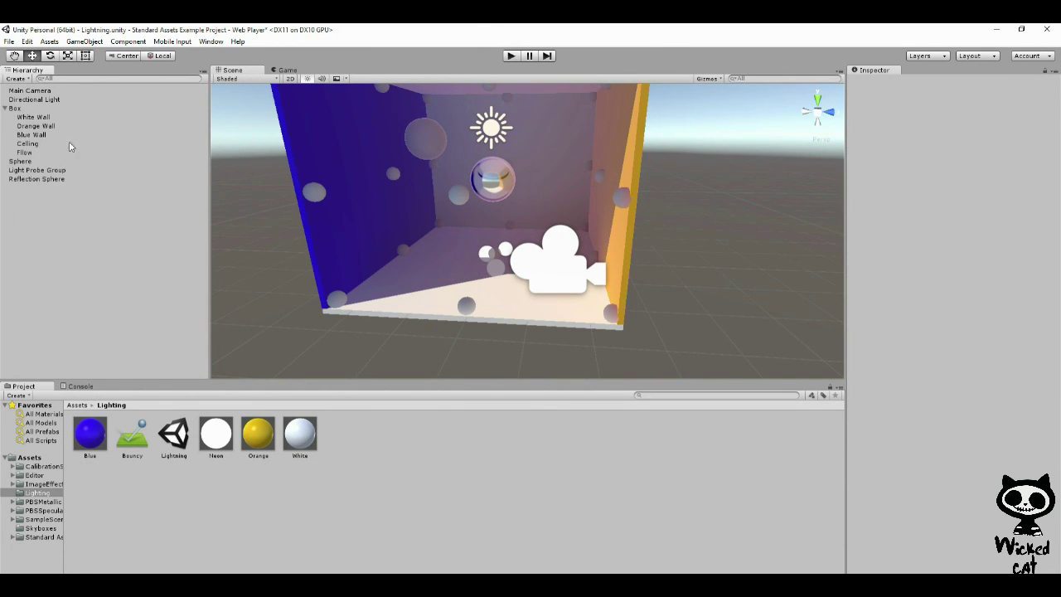
left_click(42, 145)
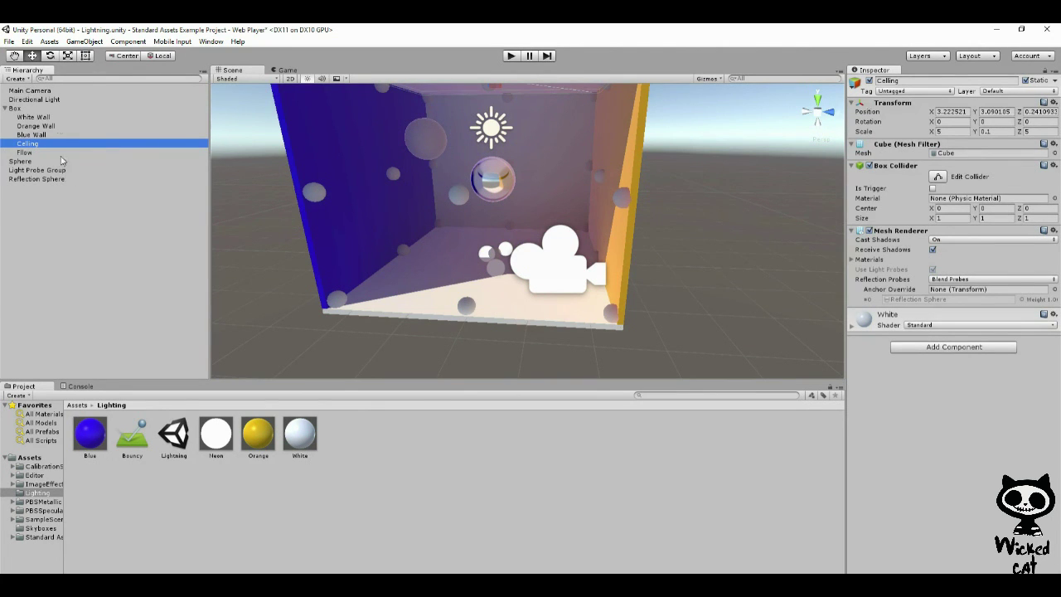
right_click(27, 146)
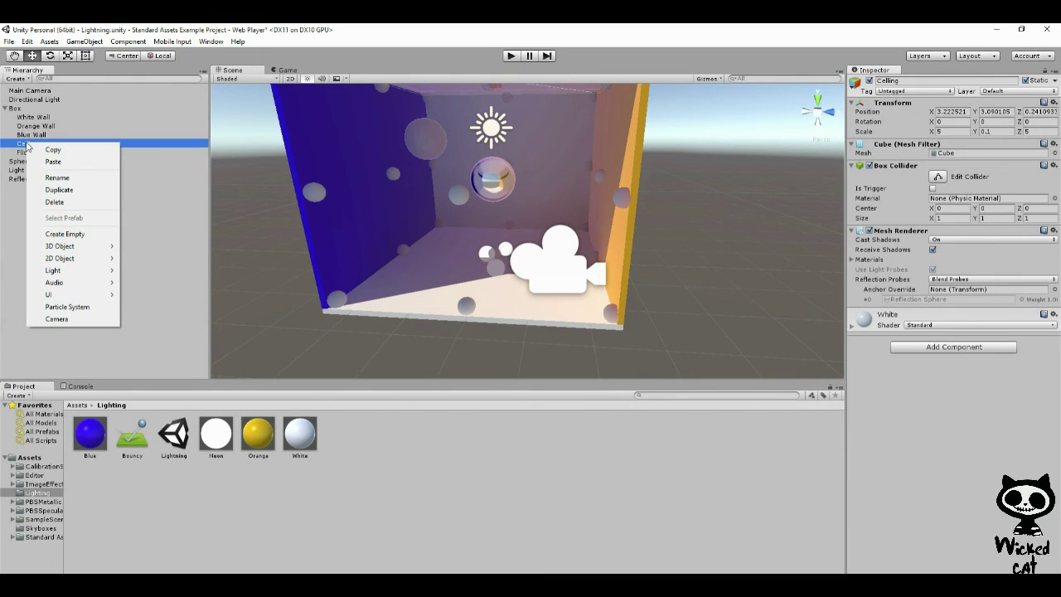
left_click(46, 189)
left_click_drag(30, 164, 46, 225)
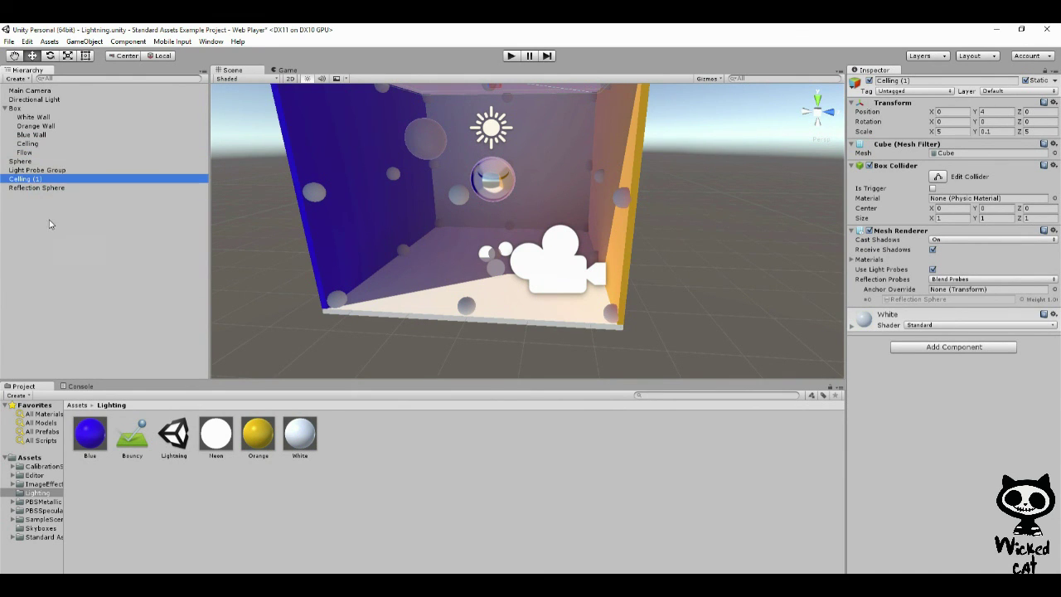
left_click(5, 108)
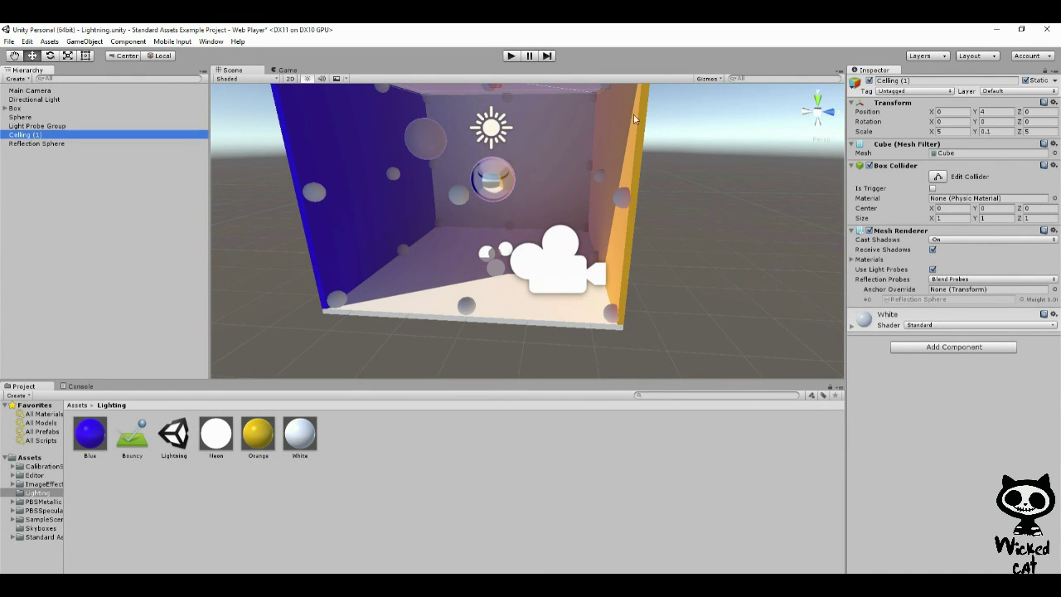
- Rename the duplicated ceiling object to "Neon"
left_click(908, 81)
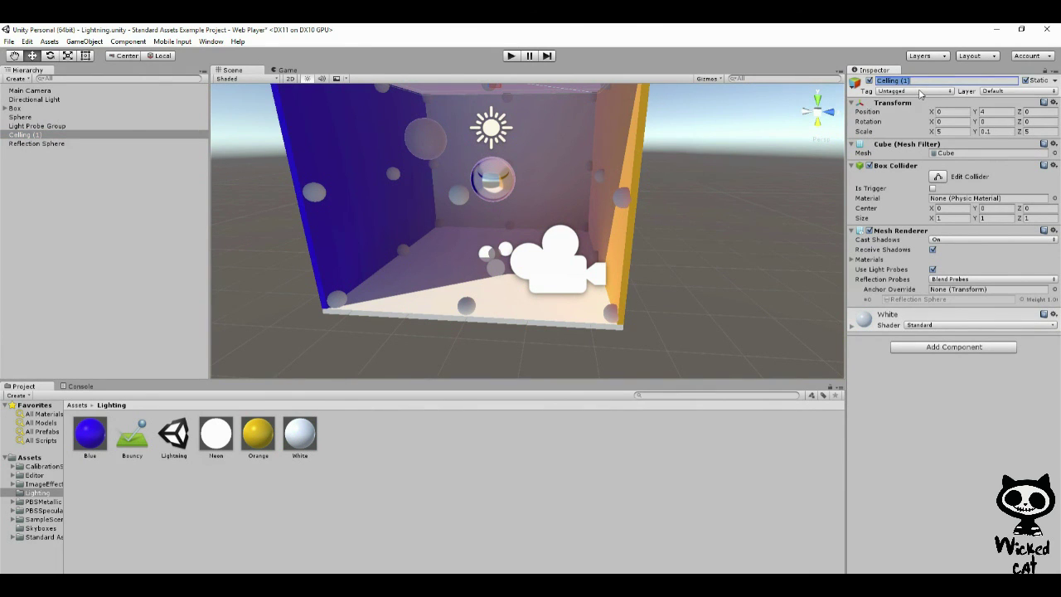
type("Neon")
key("Return")
- Lower the Neon slab below the ceiling to about Y 3.773 and set its X and Z scale to 3
left_click_drag(509, 228, 481, 133, "alt")
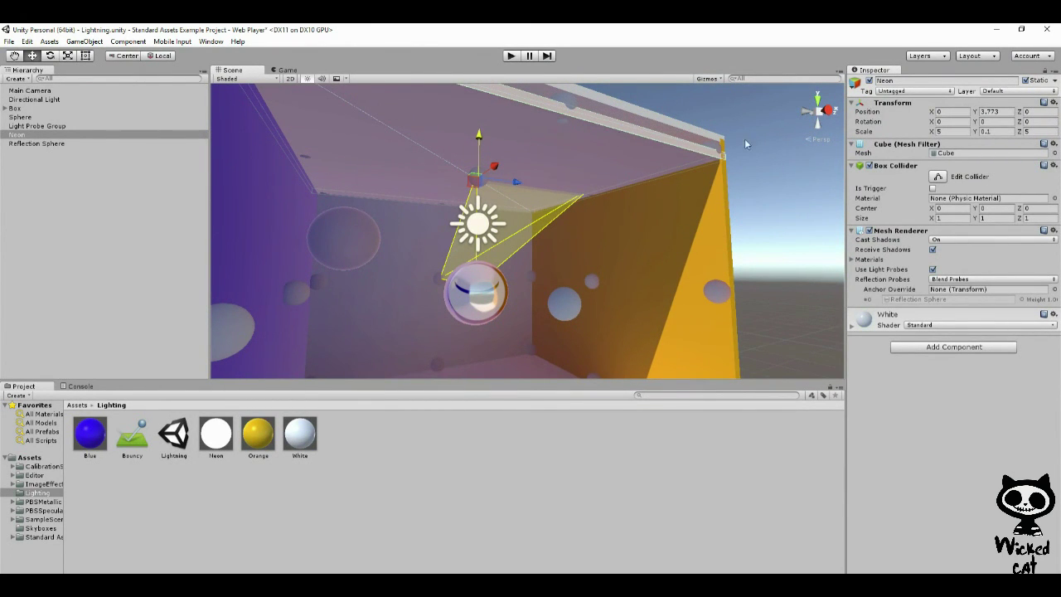
left_click(958, 131)
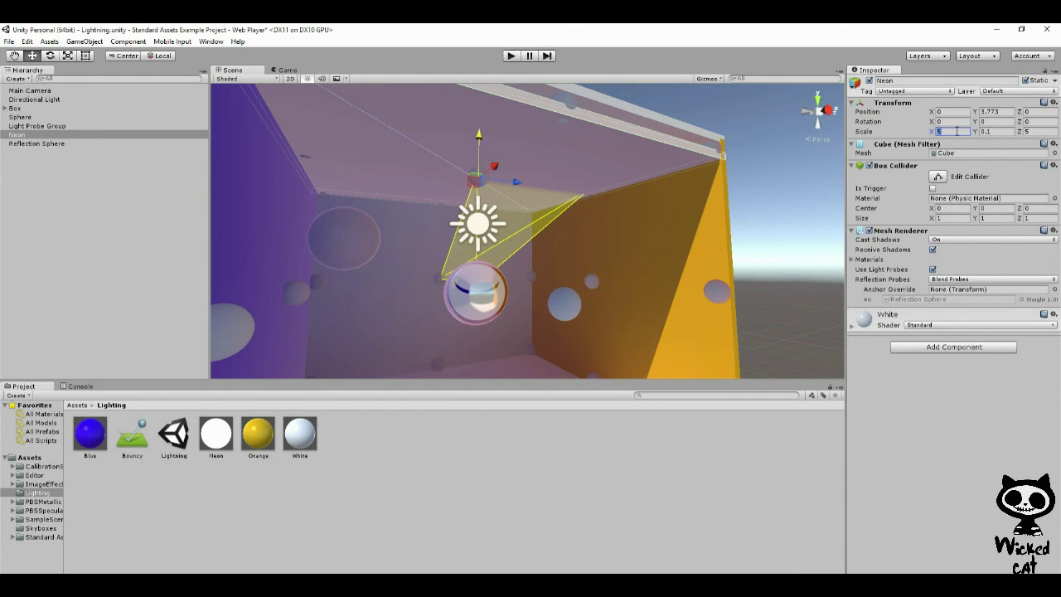
type("3")
key("Tab")
key("Tab")
type("3")
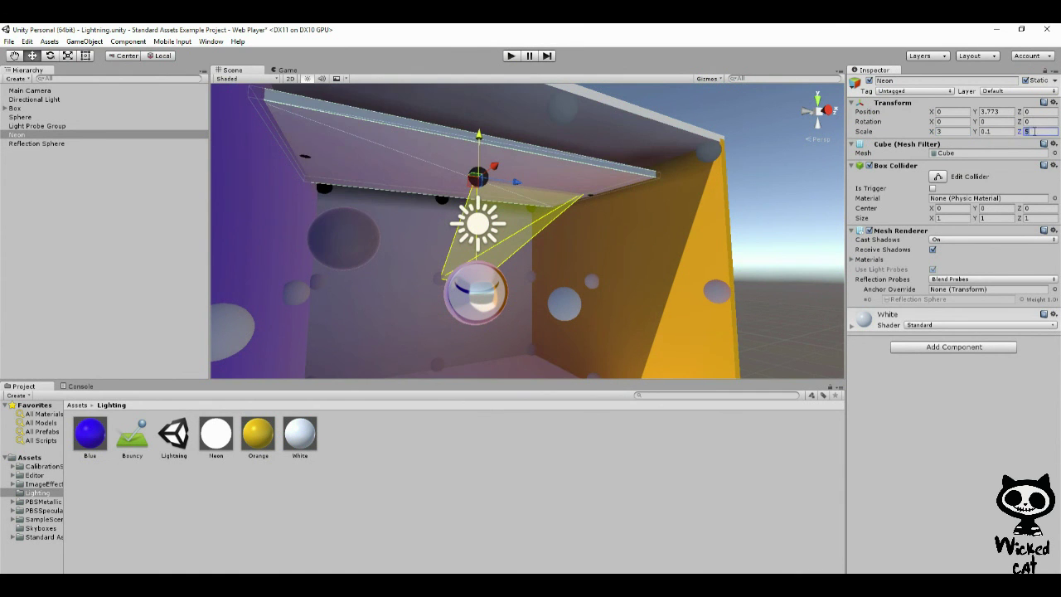
- Apply the Neon material from the Lighting folder to the Neon slab under the ceiling
left_click_drag(595, 207, 528, 213, "alt")
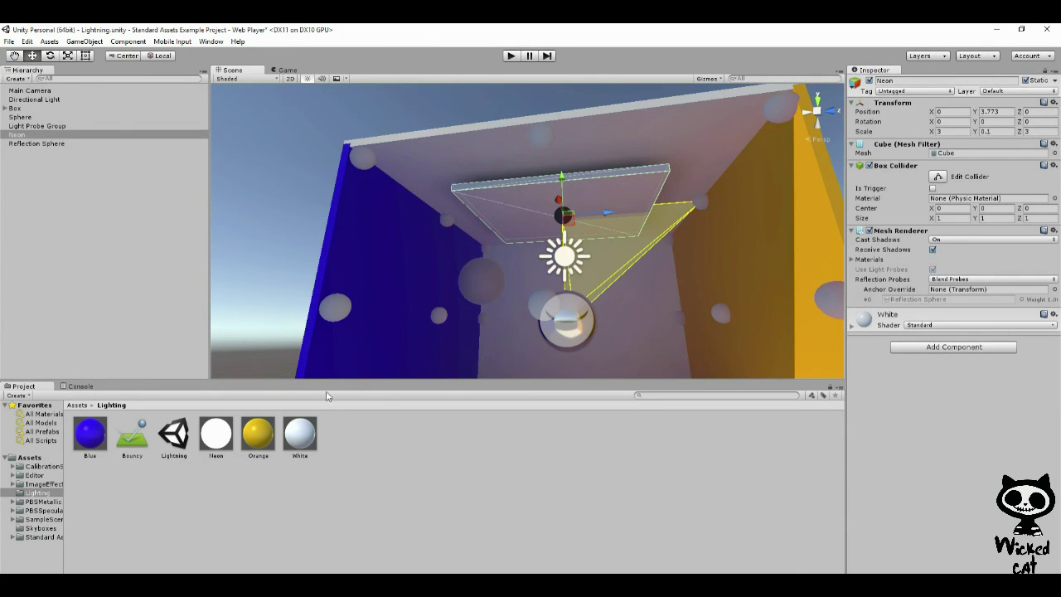
left_click(218, 447)
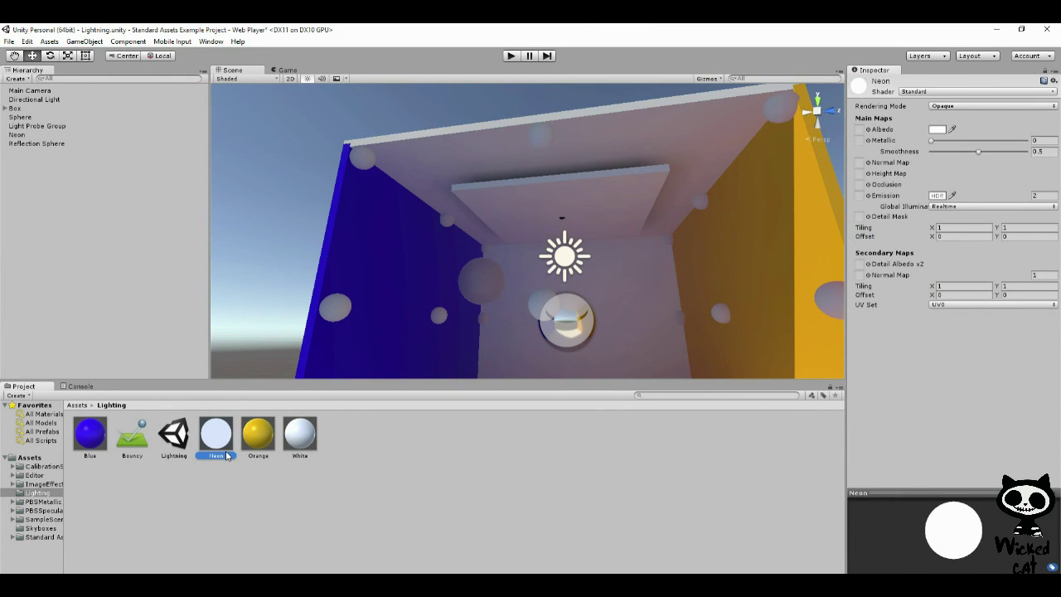
left_click_drag(226, 455, 503, 258)
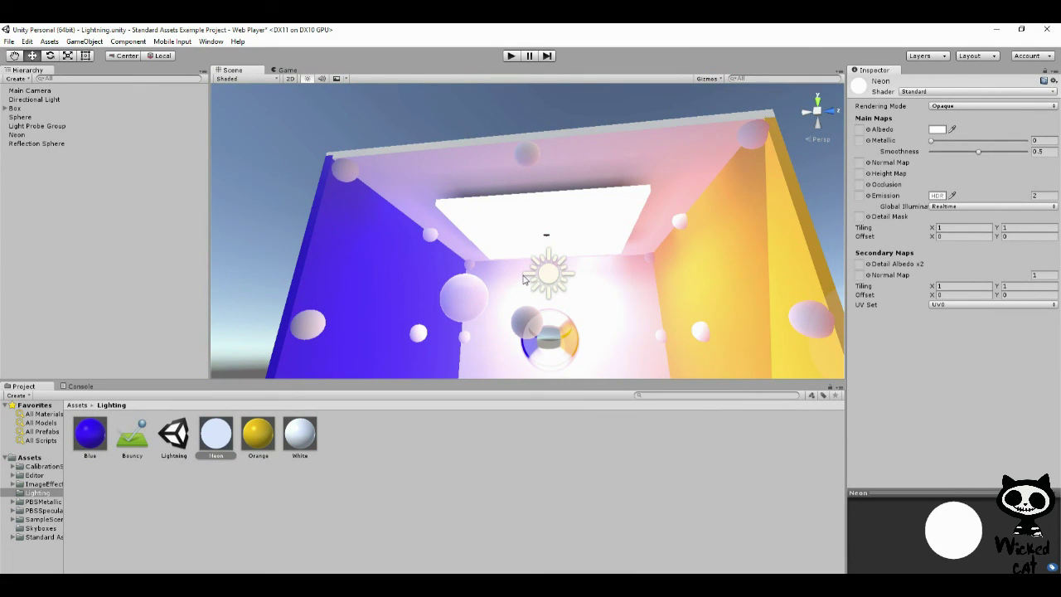
- Try a pink HDR emission color on the Neon material and return it to white
left_click(217, 448)
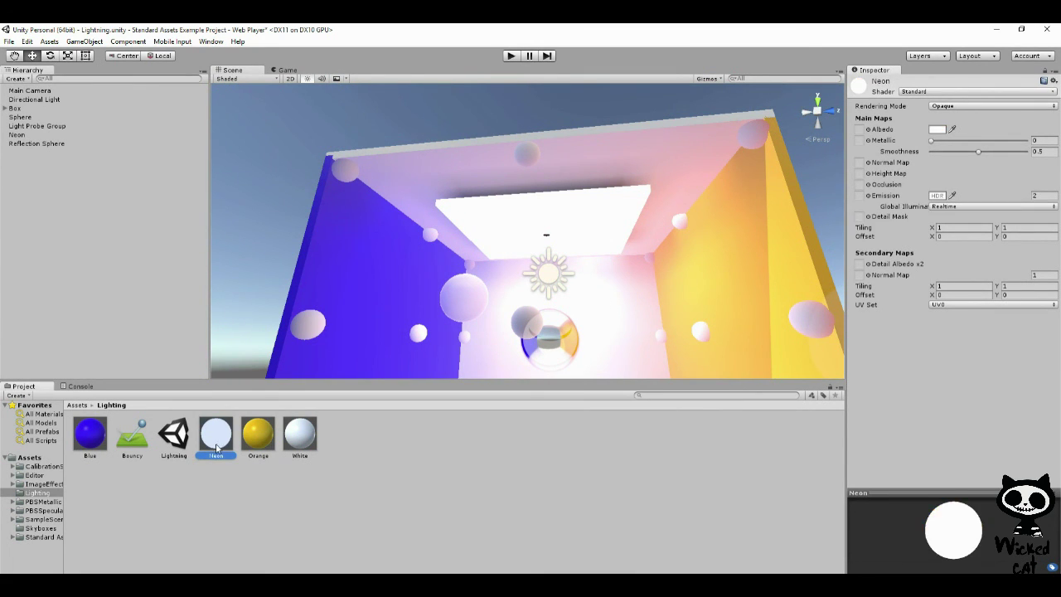
left_click(938, 195)
left_click_drag(64, 118, 23, 94)
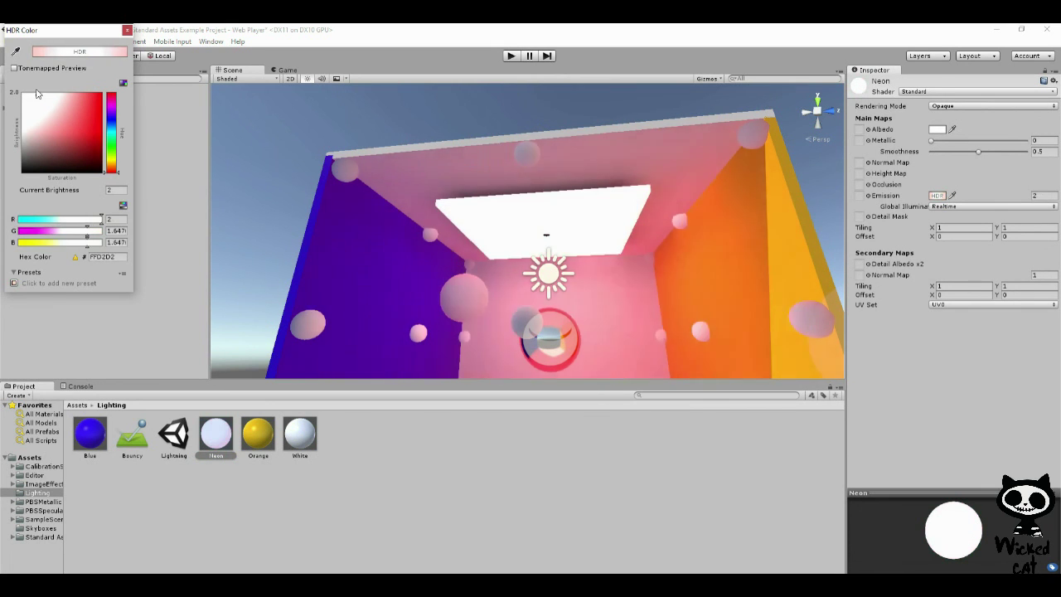
left_click(461, 263)
left_click_drag(462, 263, 477, 319, "alt")
scroll(487, 295, "down", 3)
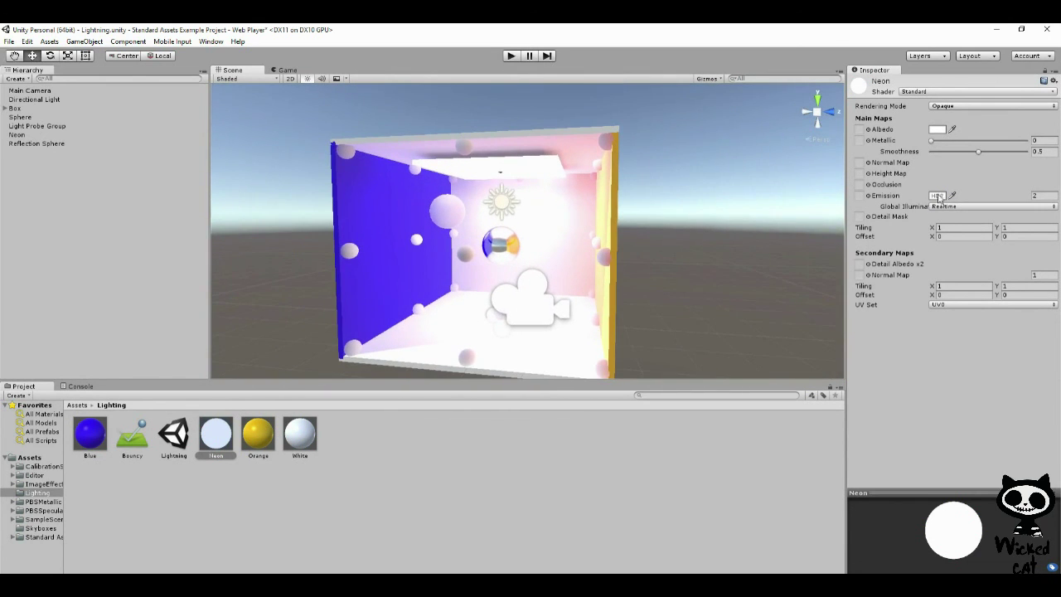
- Test another hue and saturation for the Neon material's emission color and restore white
left_click(938, 195)
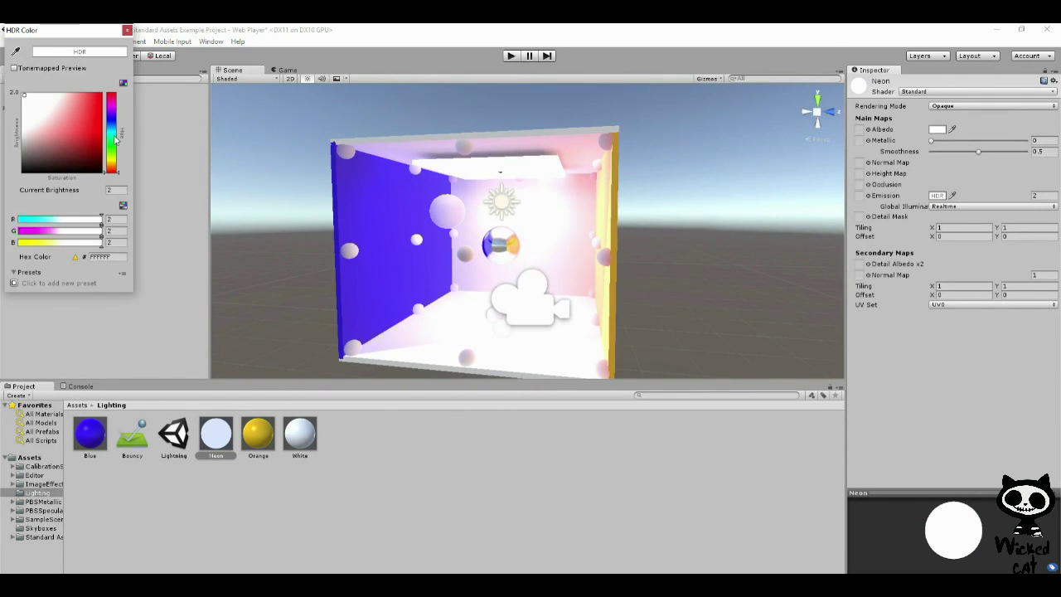
left_click(113, 139)
left_click(87, 122)
mouse_move(103, 141)
left_mouse_down()
mouse_move(102, 154)
mouse_move(124, 92)
mouse_move(10, 90)
left_mouse_up()
left_click(126, 29)
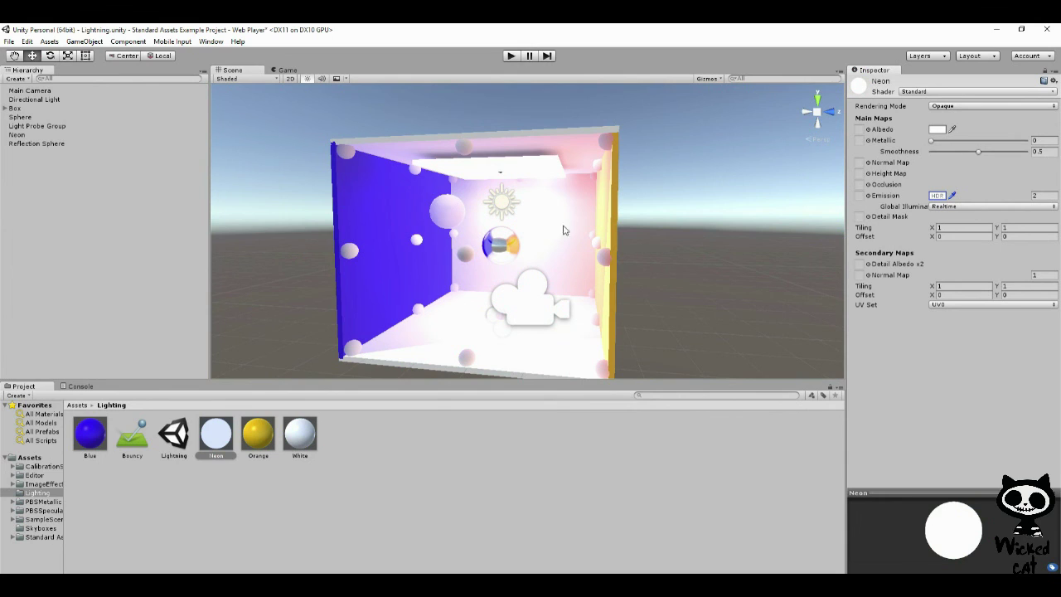
- View the Neon material's global illumination options, try an emission intensity of 1 and restore it to 2
left_click(959, 207)
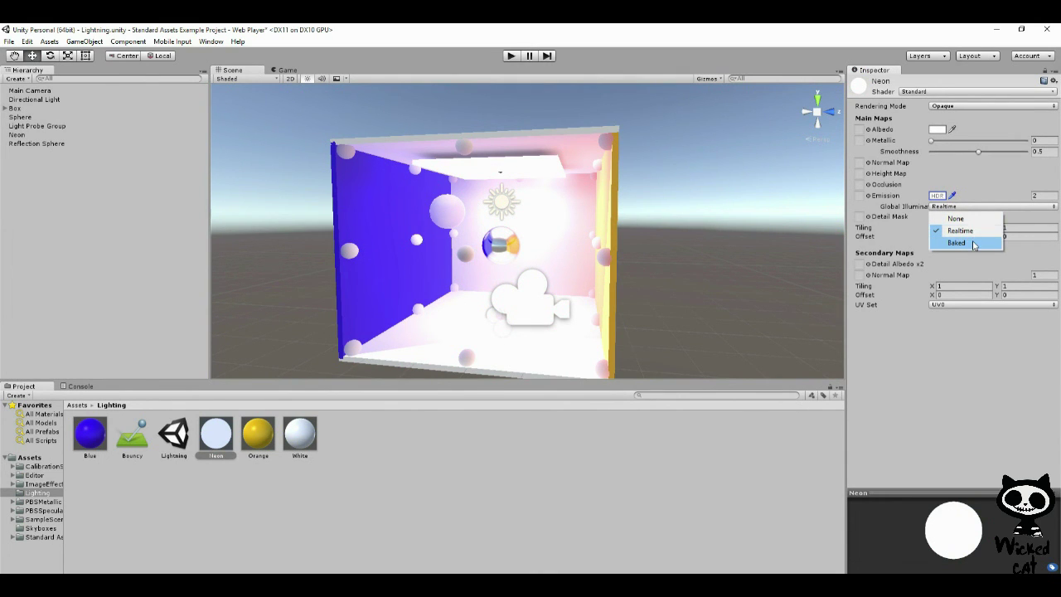
left_click(985, 185)
left_click(1034, 196)
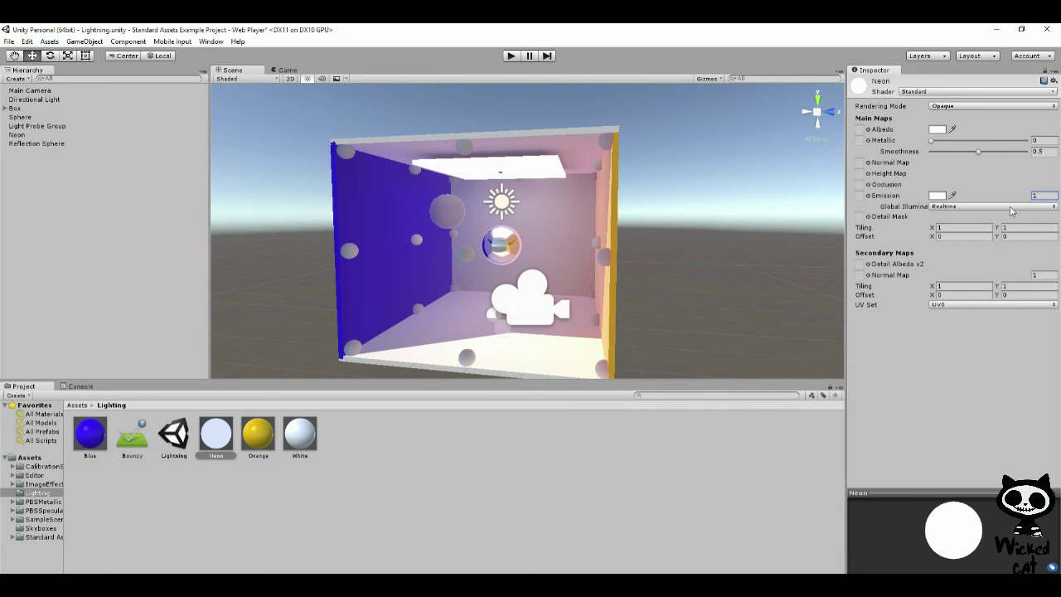
double_click(1035, 195)
type("2")
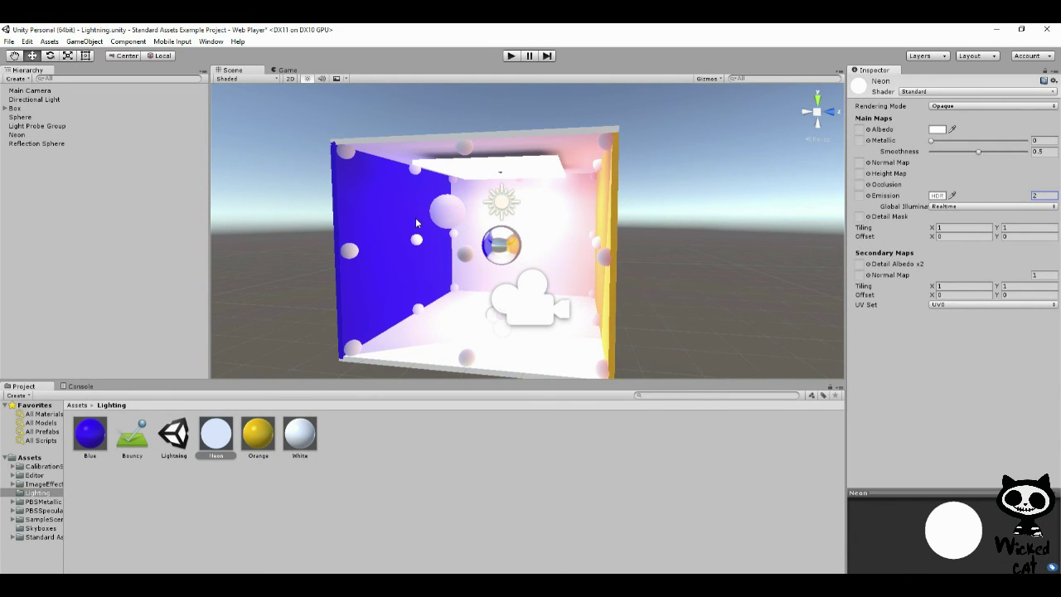
- Run the scene to preview the bouncing sphere under the neon panel's emission, and stop playback
left_click(511, 56)
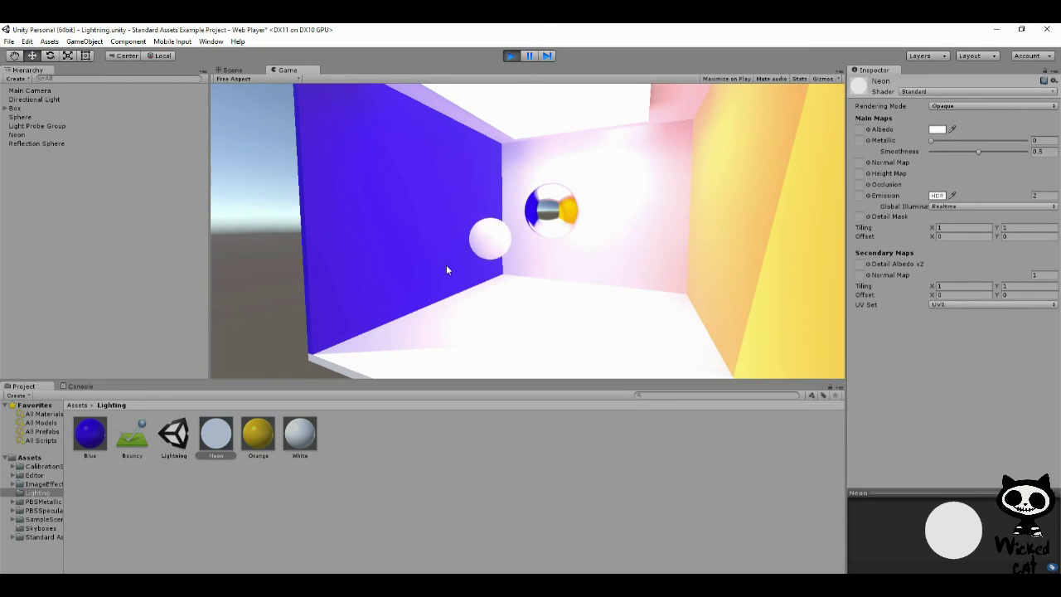
left_click(510, 55)
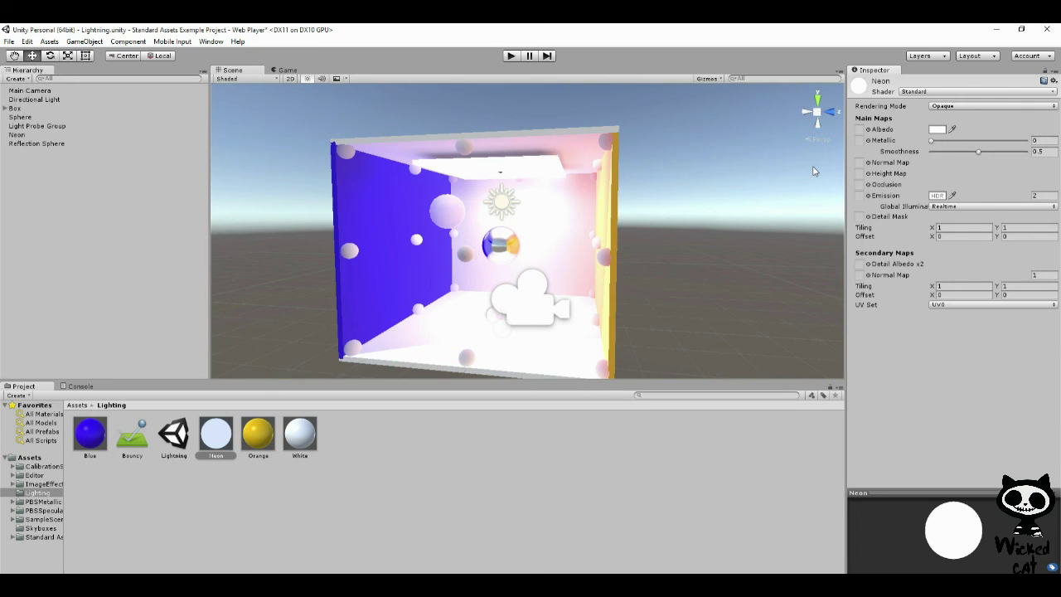
- Try the FlashlightCookie texture as the Neon material's emission map and reset the map to None
left_click(869, 196)
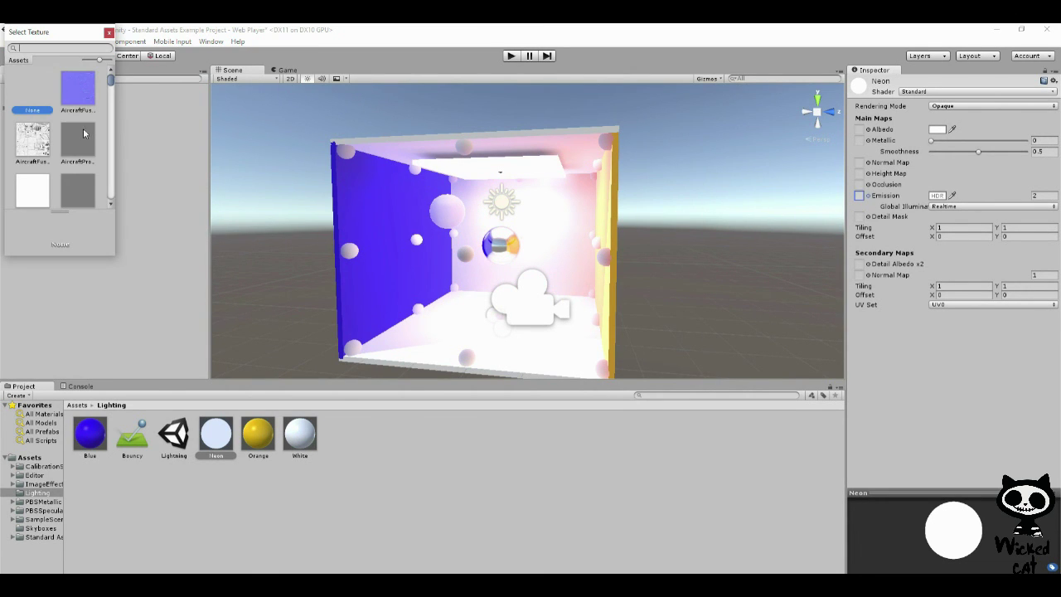
scroll(112, 83, "down", 1)
left_click_drag(112, 82, 116, 120)
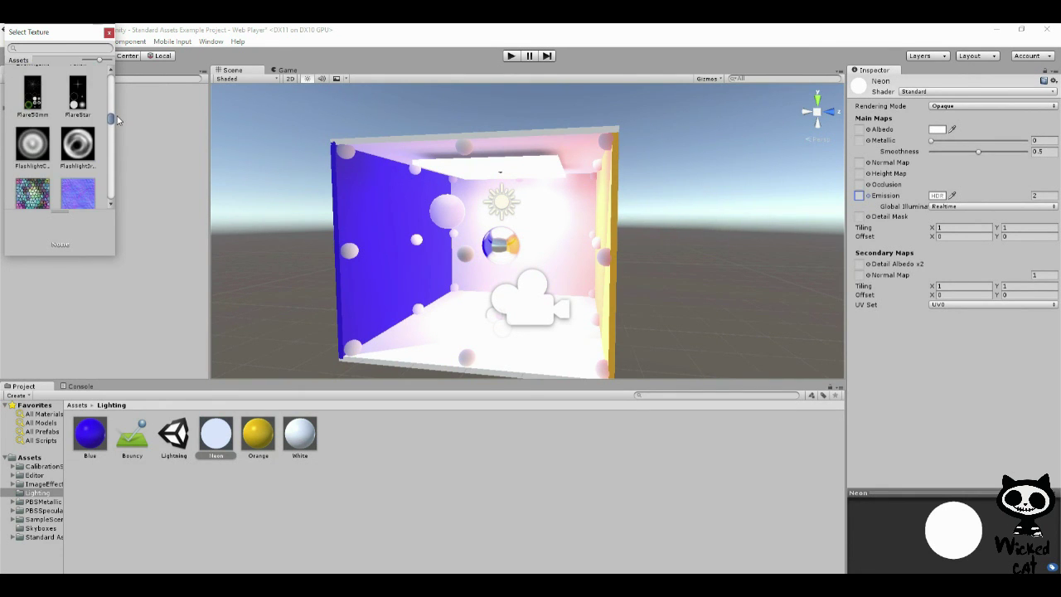
double_click(32, 165)
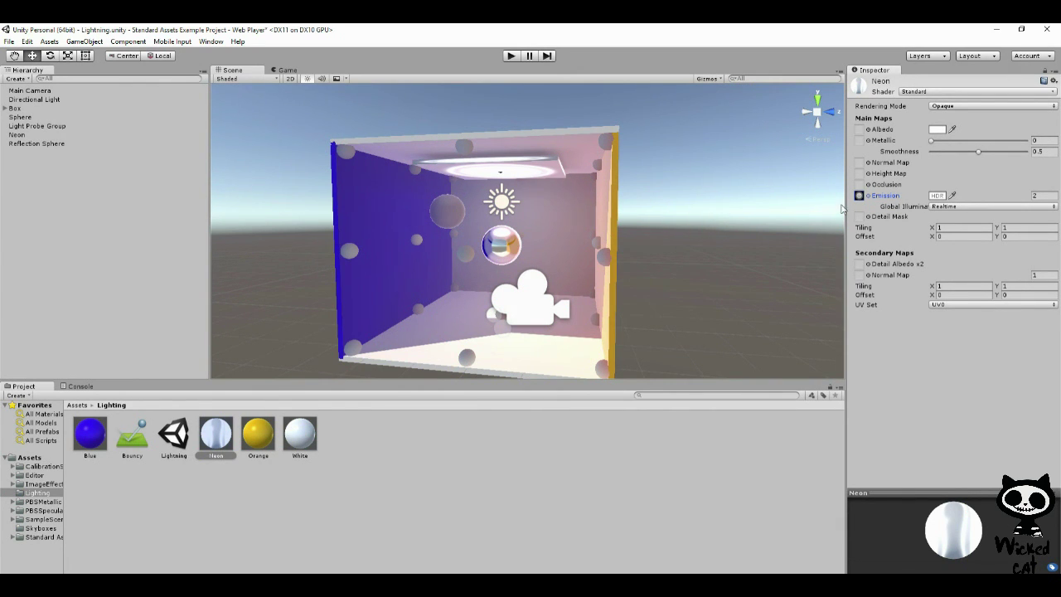
left_click(868, 195)
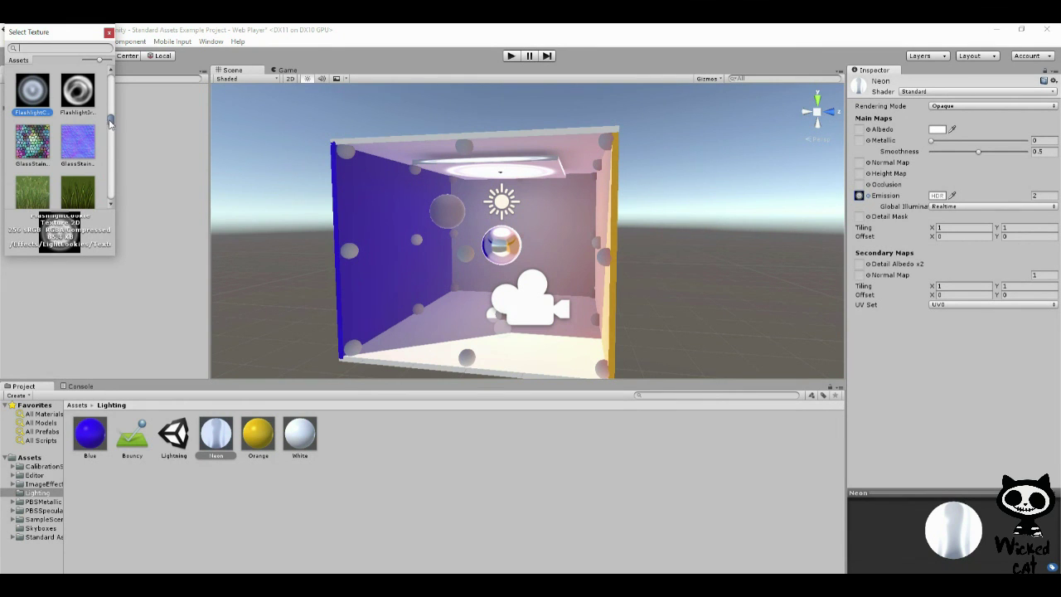
left_click_drag(111, 122, 110, 81)
double_click(38, 91)
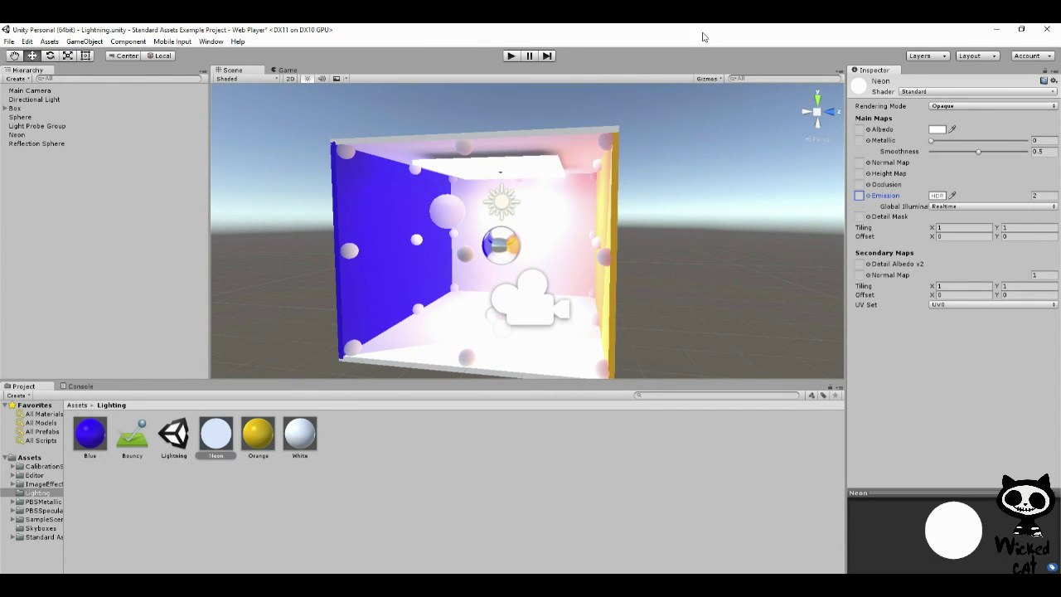
- Play the scene again to check the sphere's lighting with the Light Probe Group enabled, and stop it
left_click(511, 56)
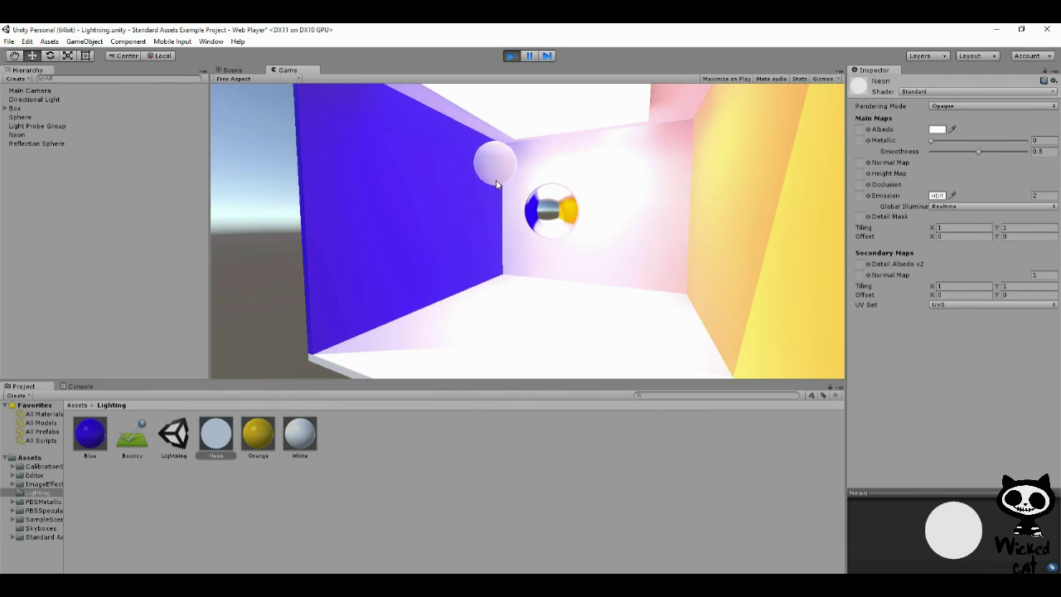
left_click(511, 55)
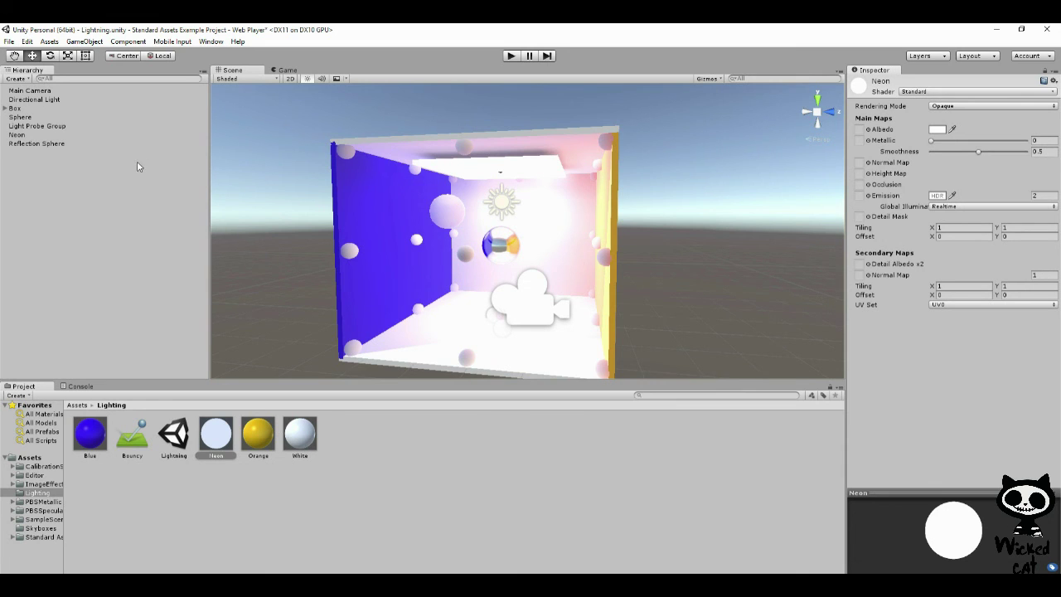
- Disable the Light Probe Group, run the scene to compare the sphere's lighting, stop it and re-enable the group
left_click(180, 129)
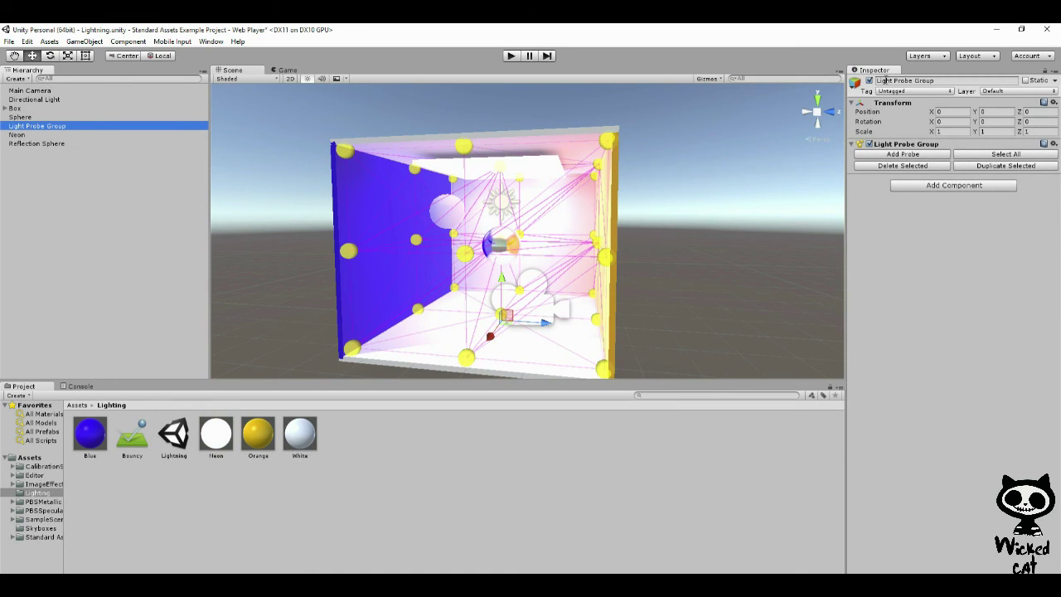
left_click(868, 80)
left_click(509, 57)
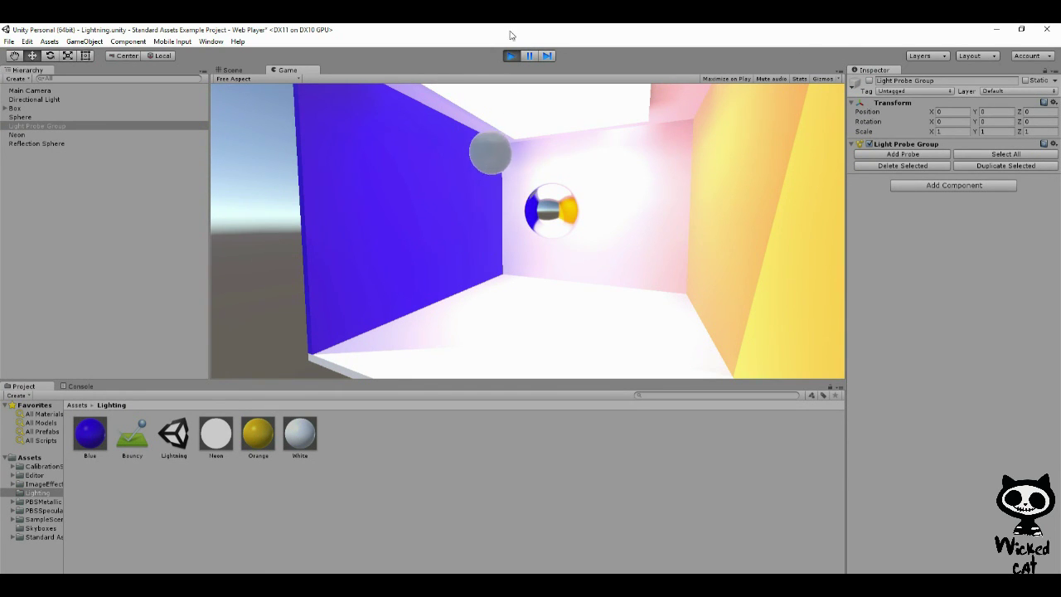
left_click(511, 55)
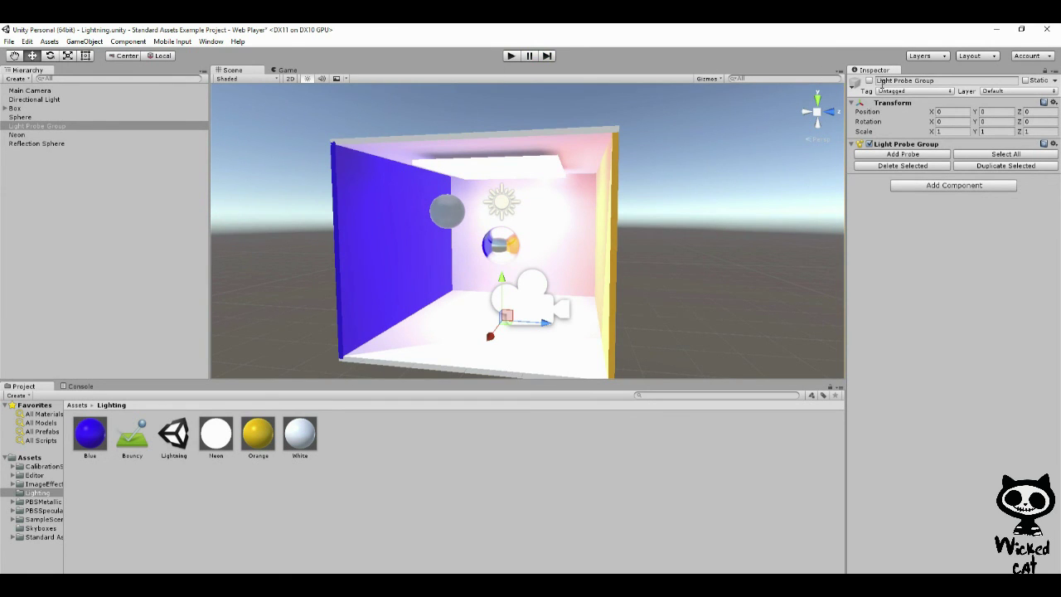
left_click(869, 81)
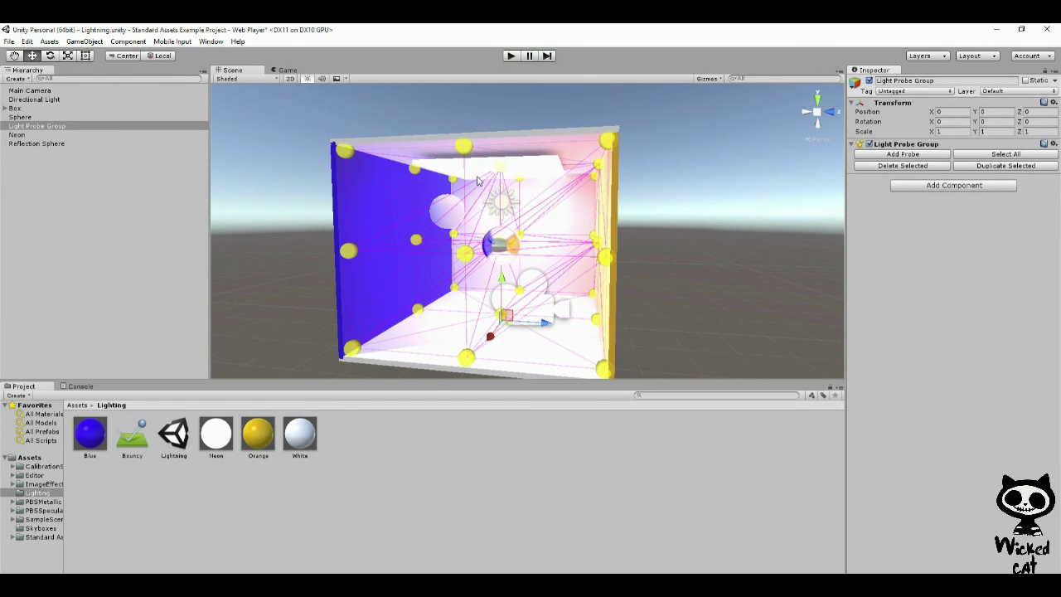